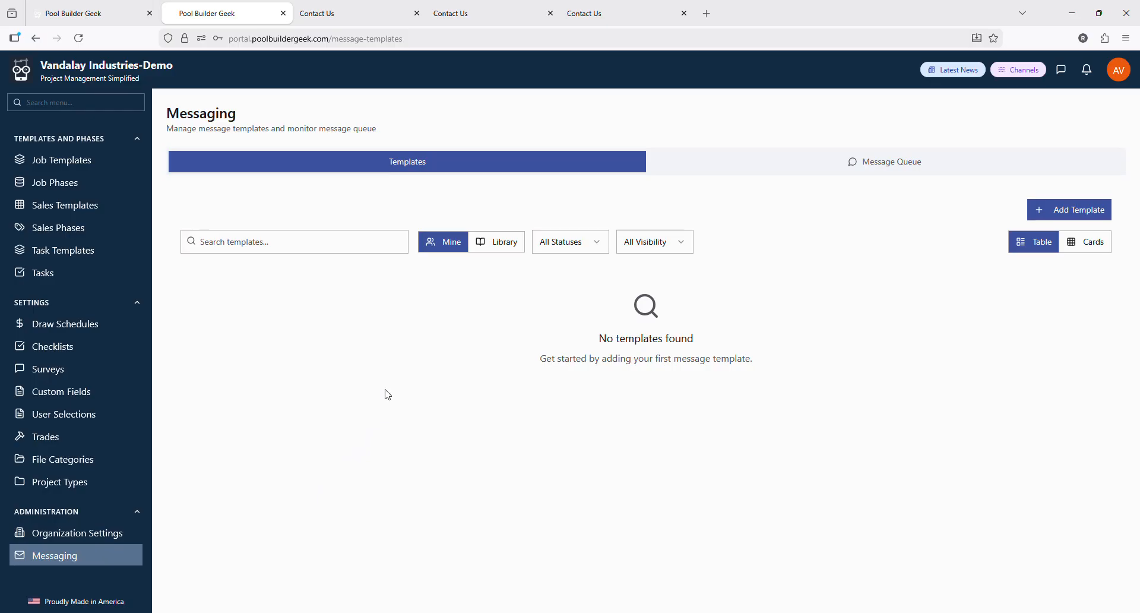
Step: Copy the library message templates Construction Phase Assigned and Sales : New Web Lead to my templates
left_click(498, 248)
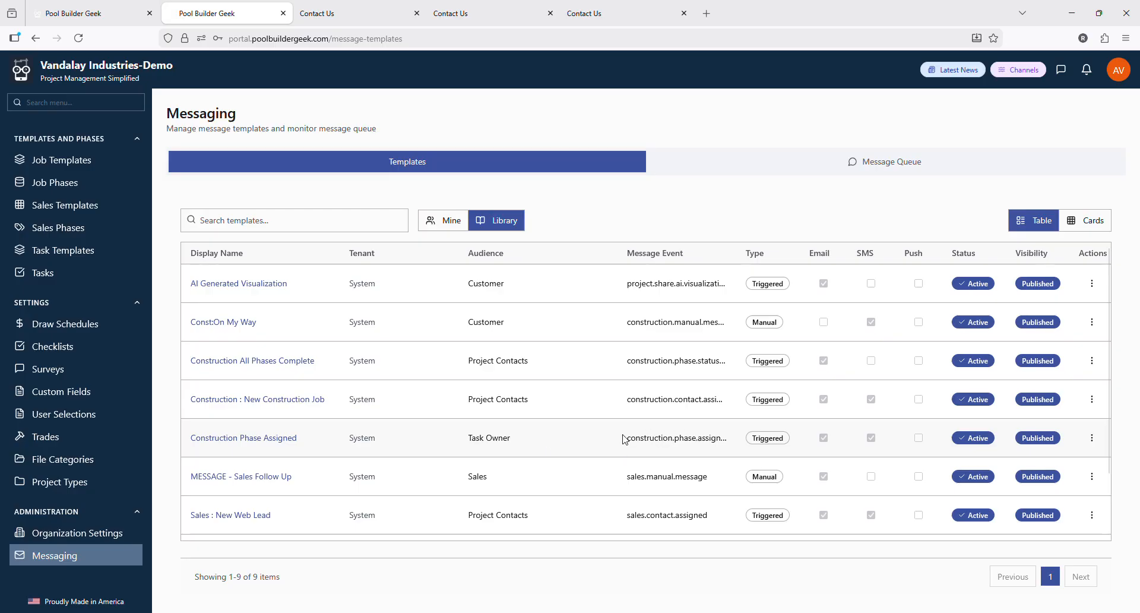
left_click(1092, 439)
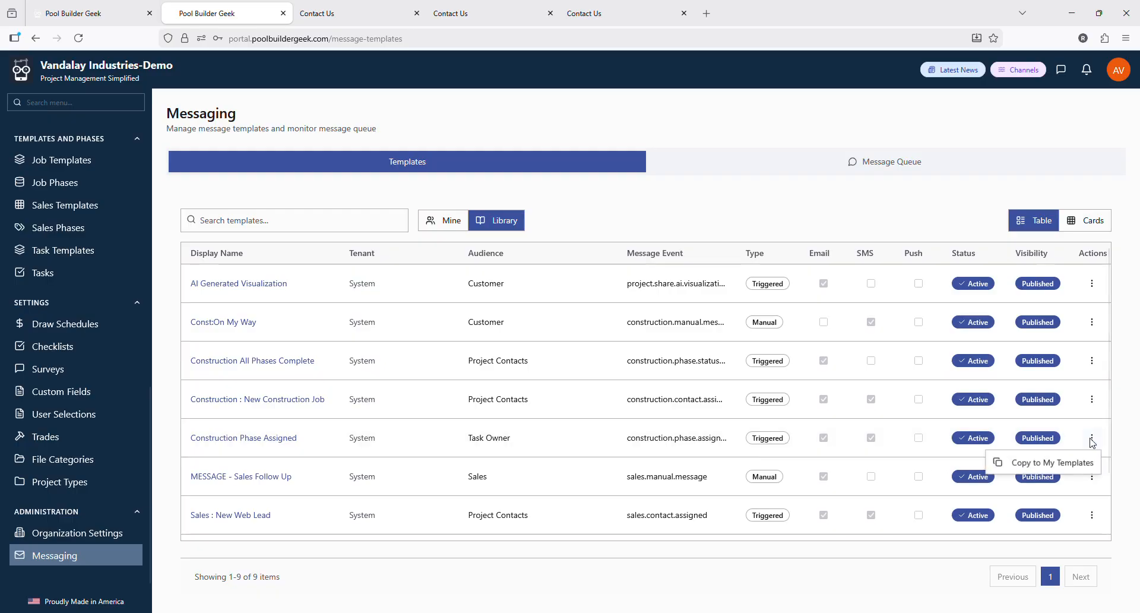
left_click(1065, 468)
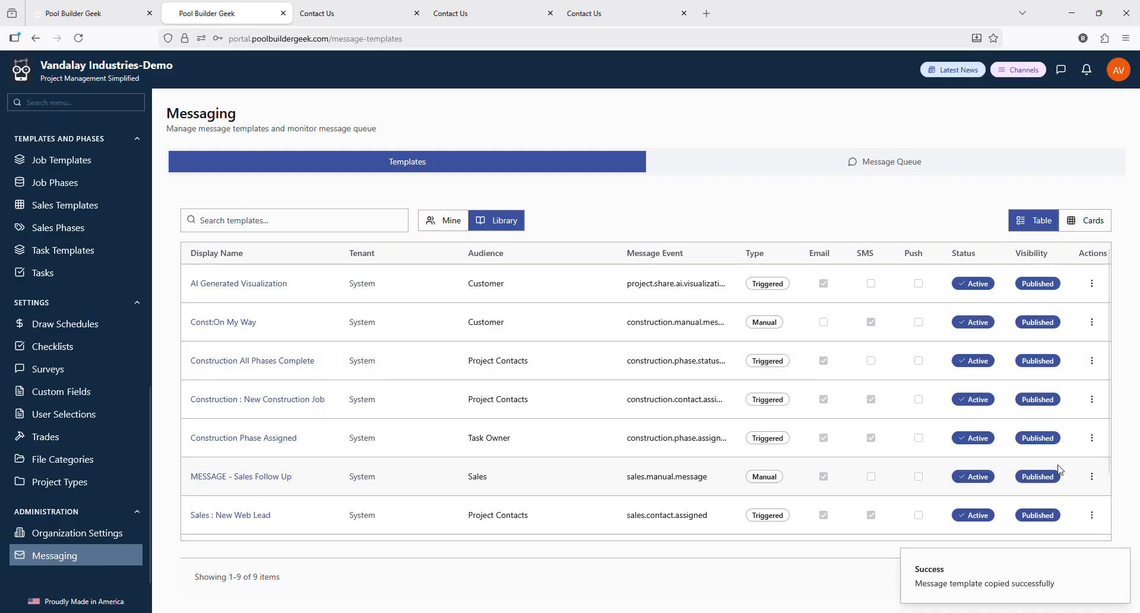
left_click(1091, 515)
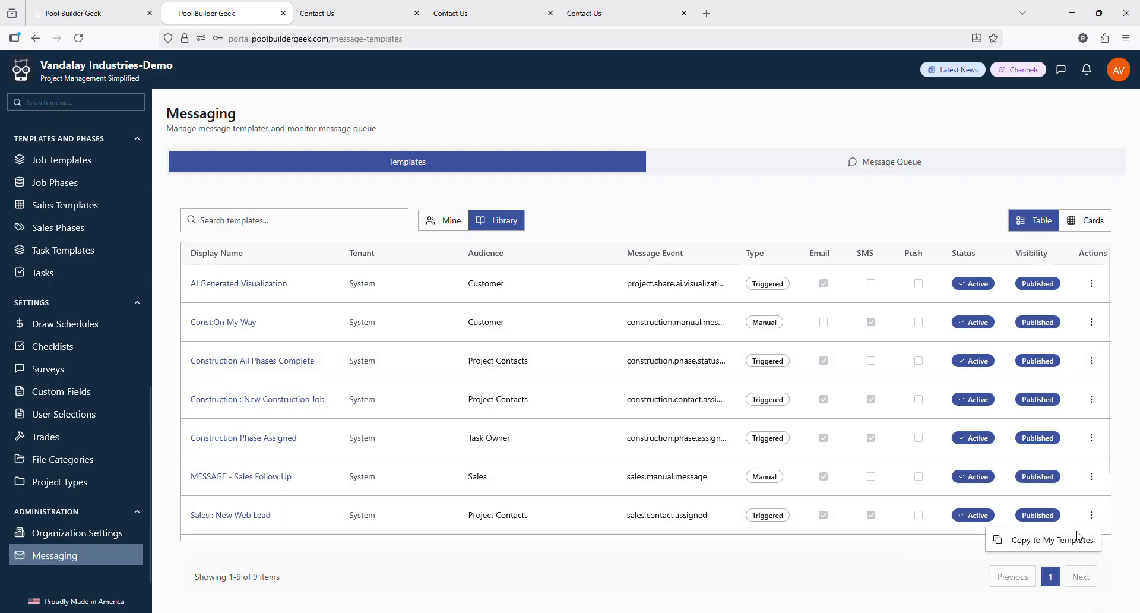
left_click(1077, 539)
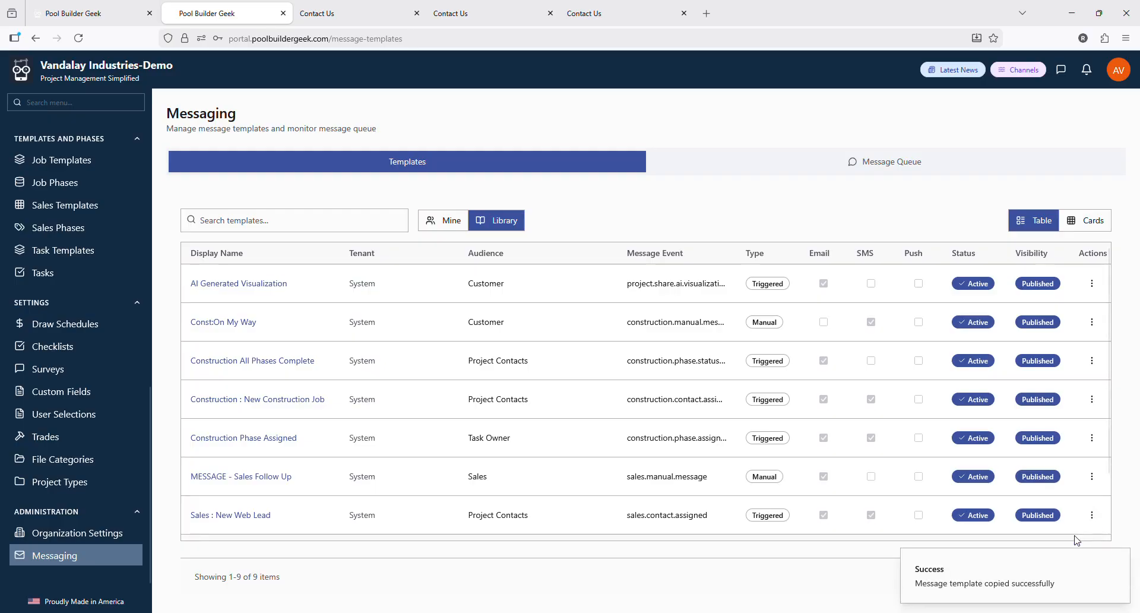
Step: Open my copied construction phase template for editing and rename it Construction Phase Assigned
left_click(447, 223)
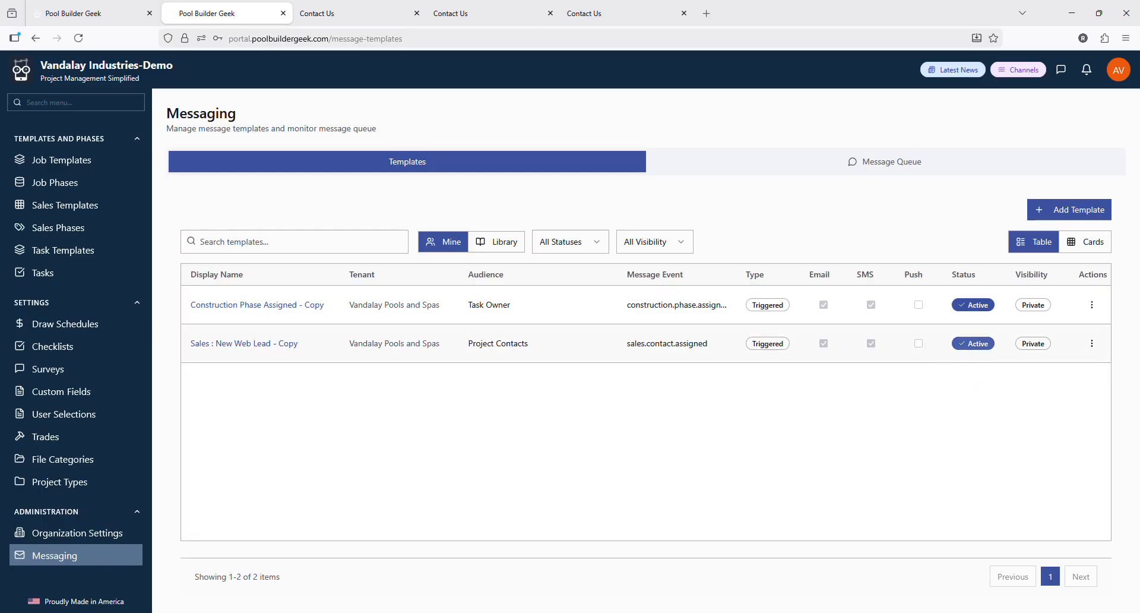
left_click(1093, 303)
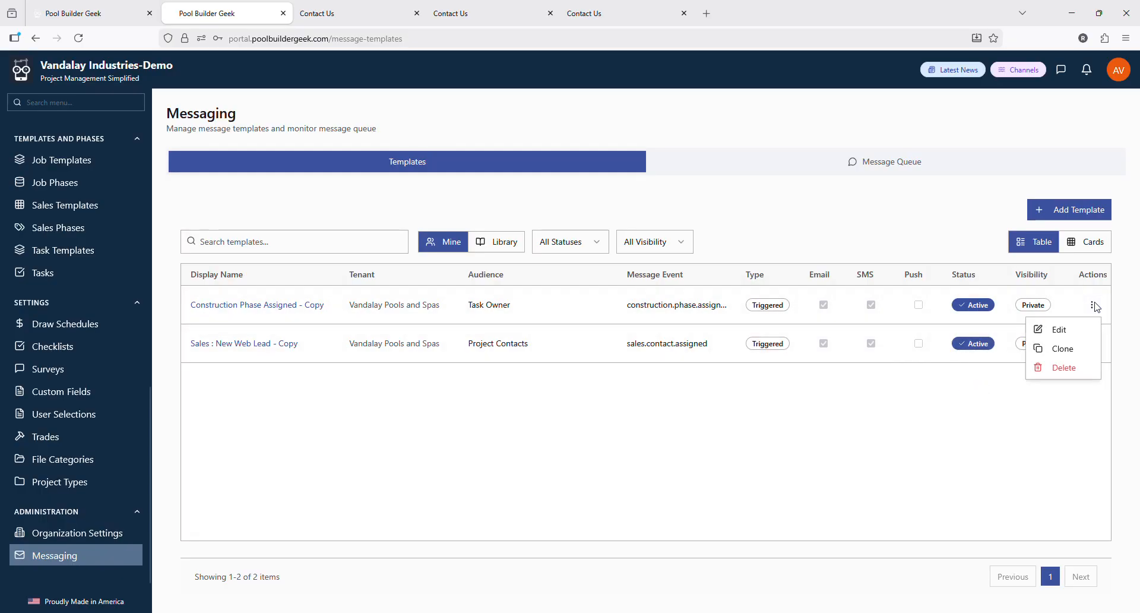
left_click(1068, 335)
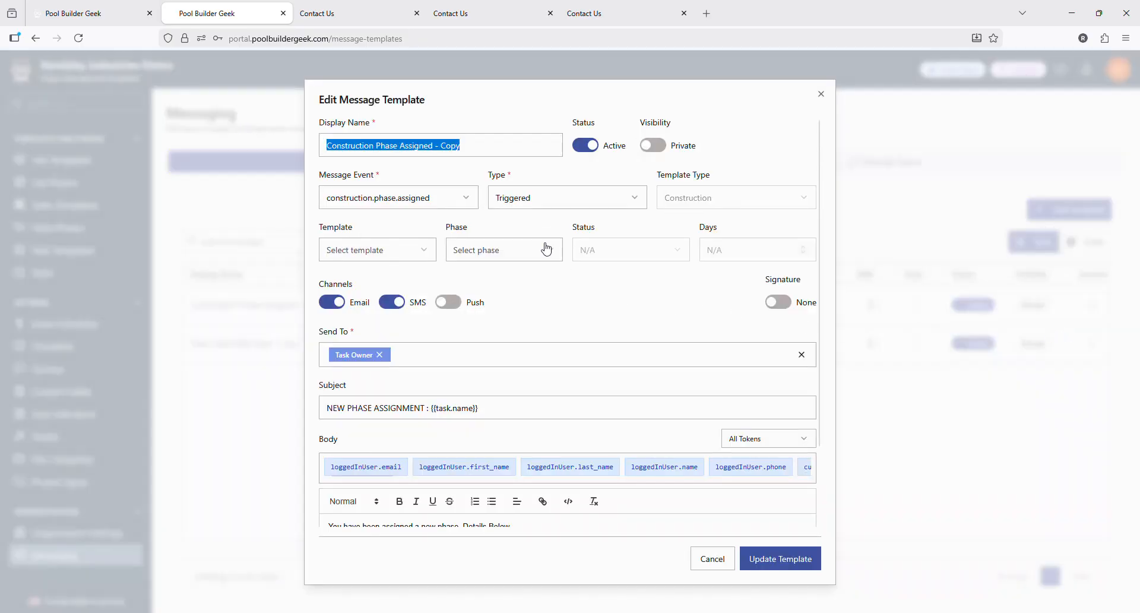
left_click(463, 145)
left_click_drag(462, 145, 435, 146)
key("BackSpace")
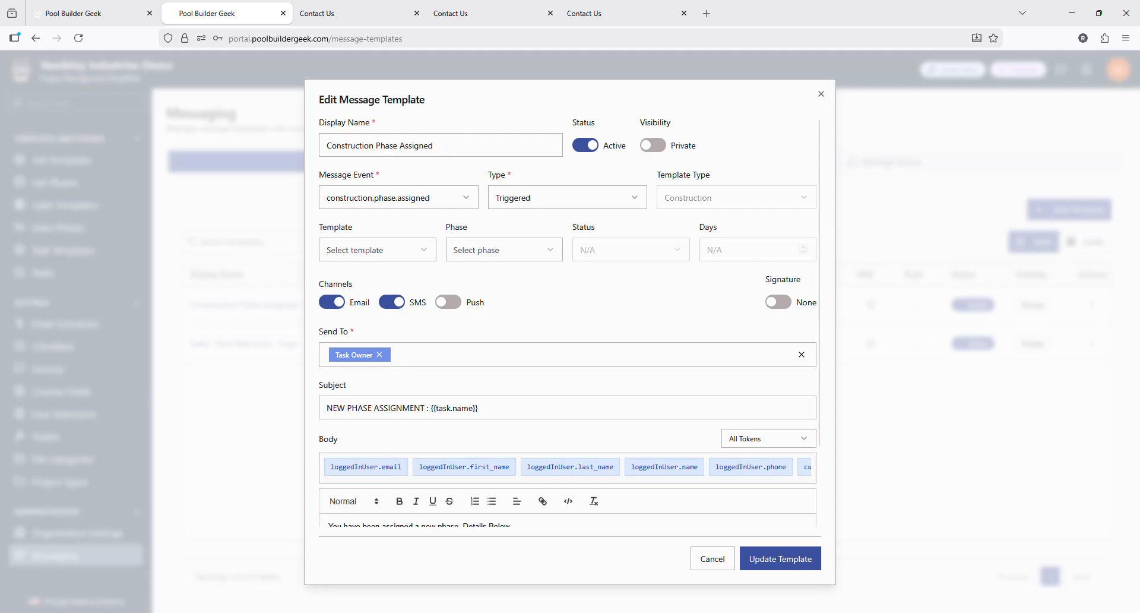
Step: Set the construction template's visibility to Published, enable its Push channel, and keep construction.phase.assigned as the message event
left_click(653, 148)
left_click(455, 309)
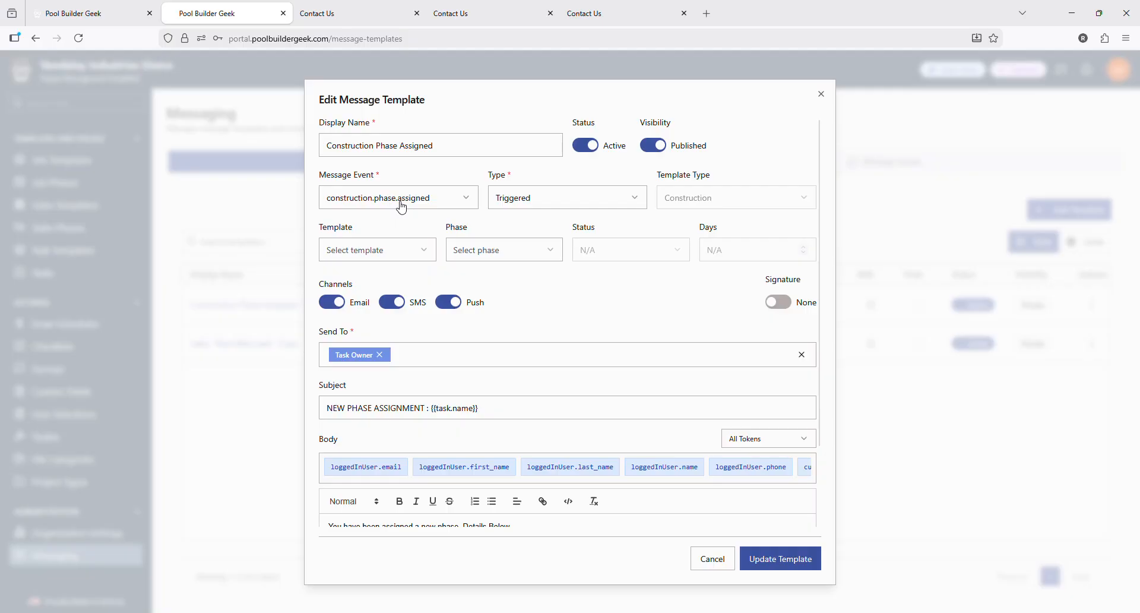
left_click(468, 202)
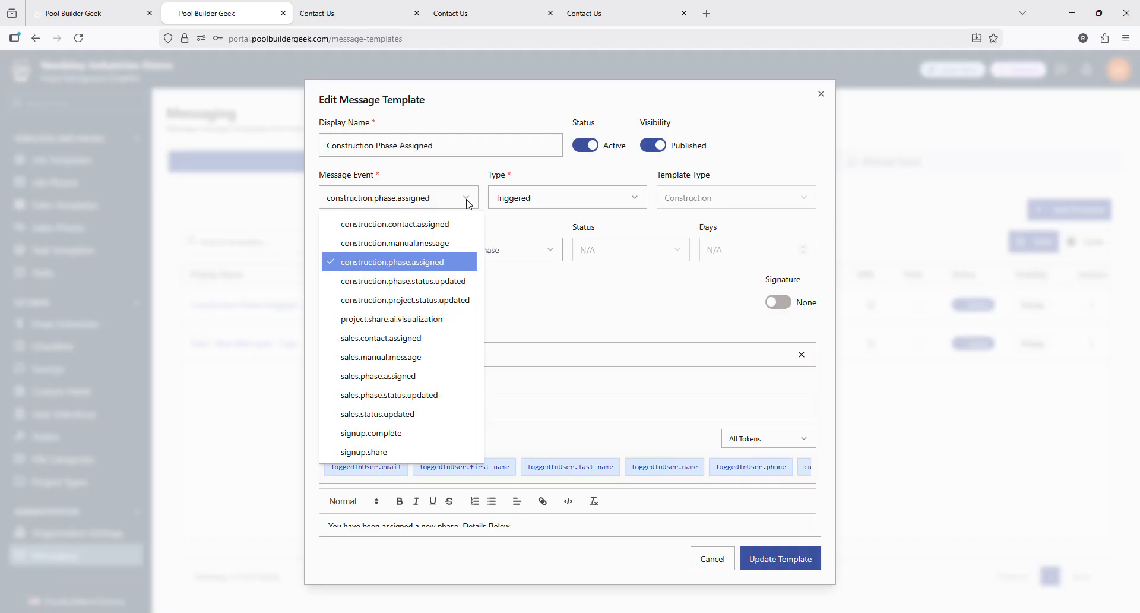
left_click(468, 202)
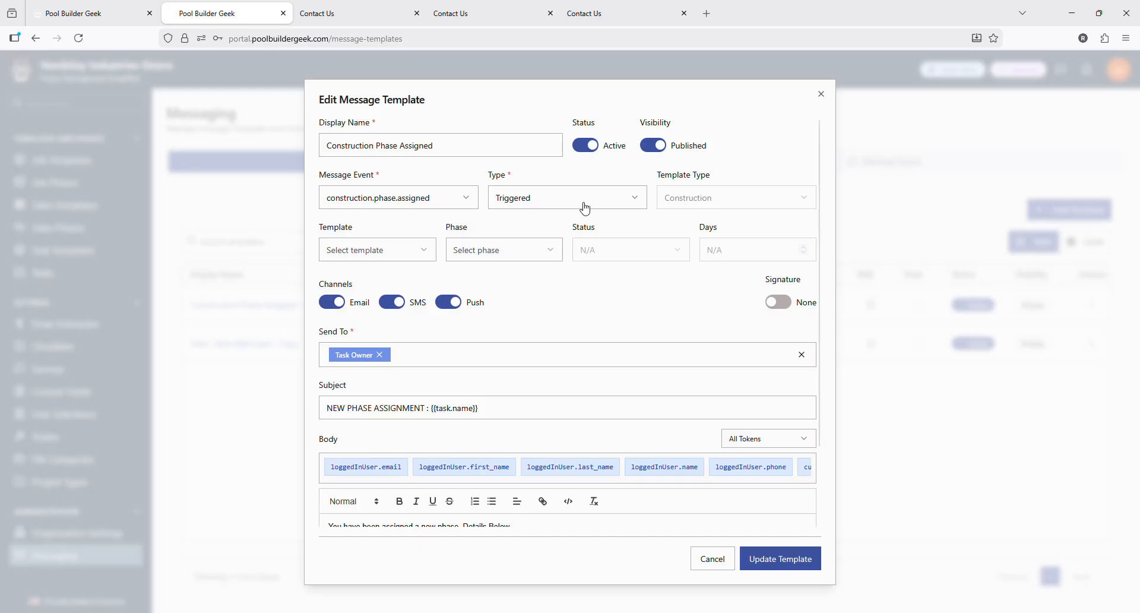
Step: Limit the message to the Extended Pool and Spa Plan template and its Excavation phase
left_click(426, 251)
left_click(389, 295)
left_click(421, 249)
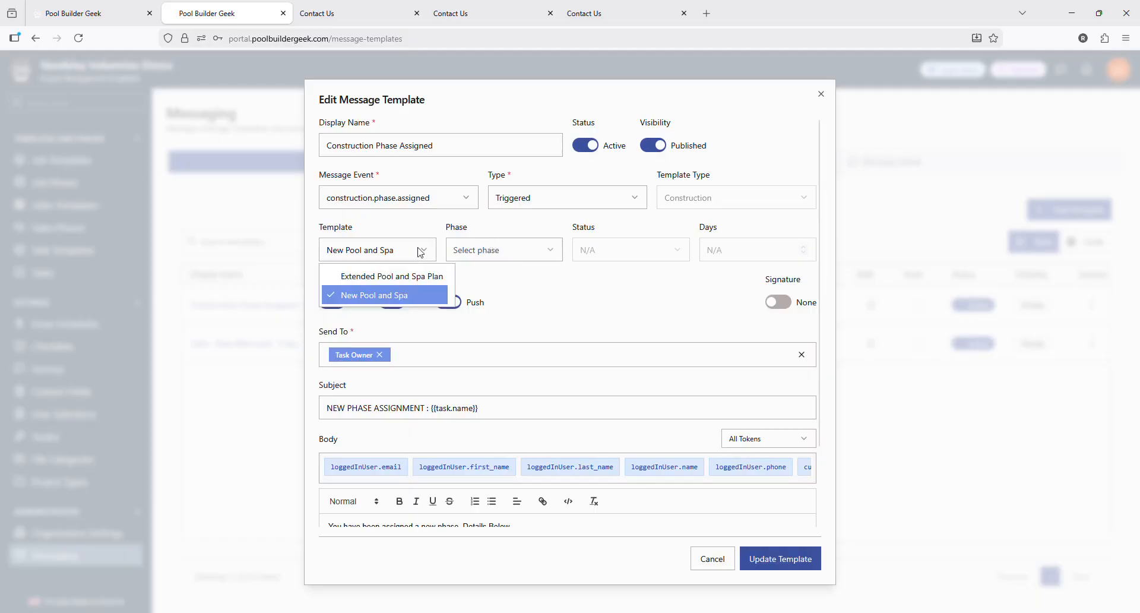
left_click(406, 275)
left_click(508, 255)
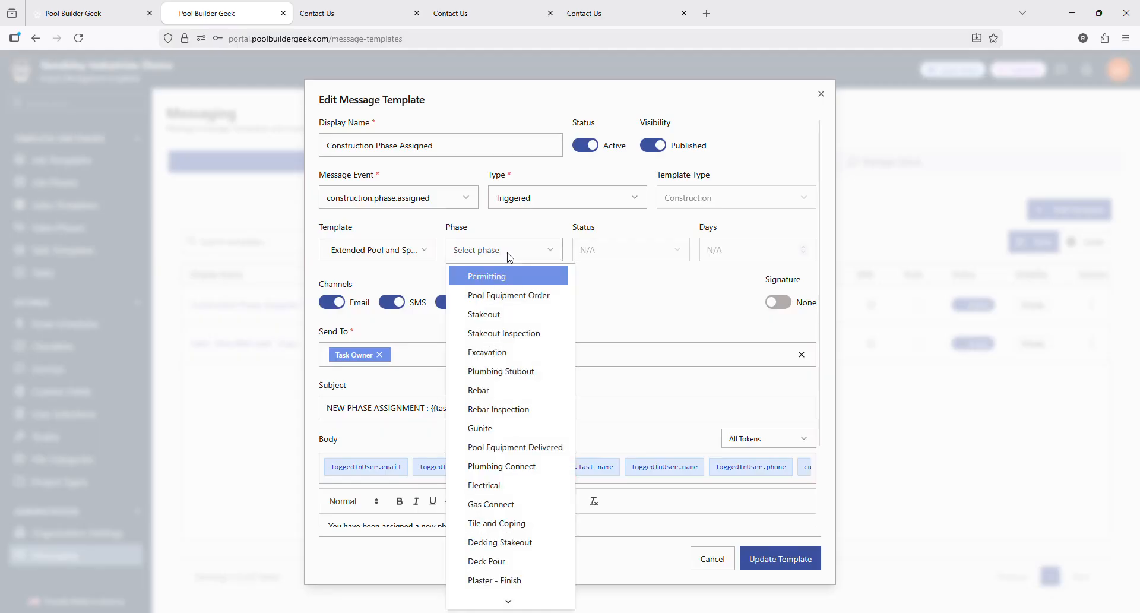
left_click(491, 352)
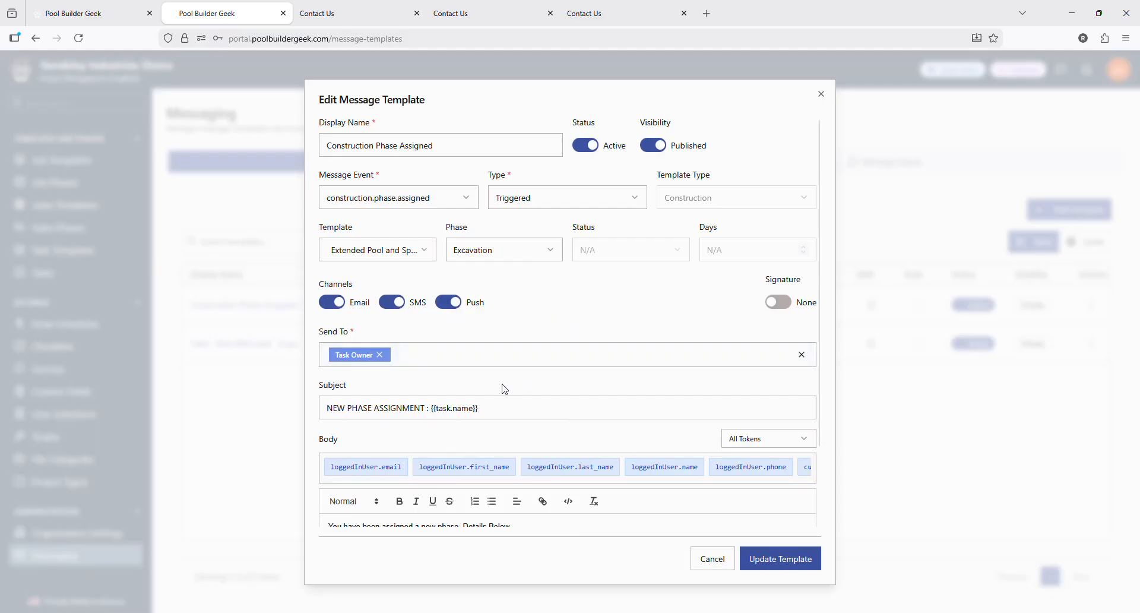
Step: Change the subject to "You have been assigned to Project: {{project.name}} Phase: {{task.name}}" and save the message template
scroll(462, 389, "down", 2)
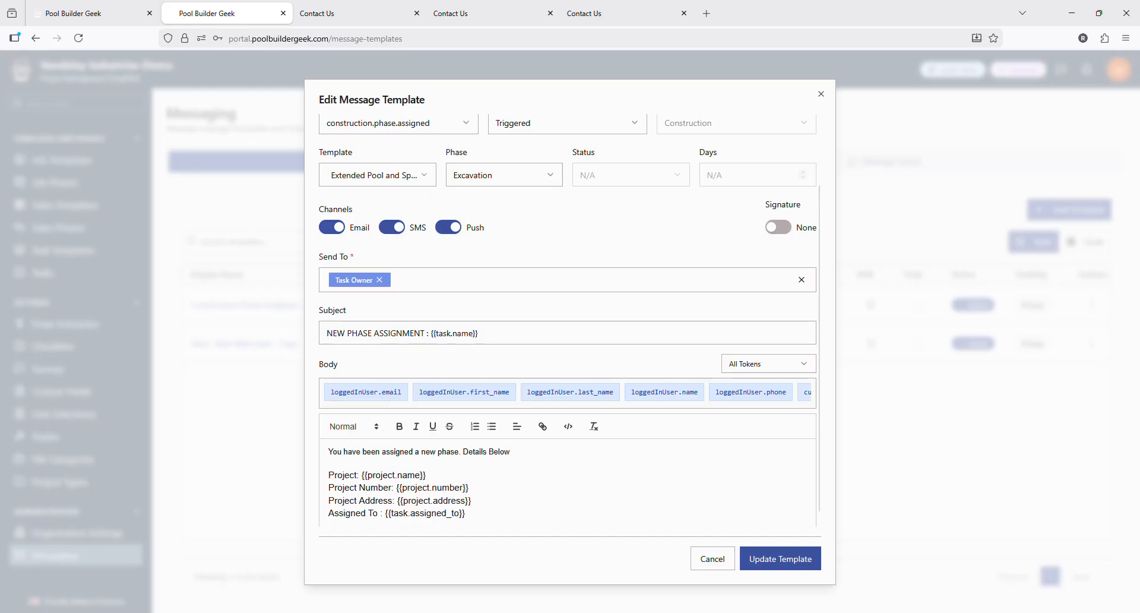
left_click_drag(428, 475, 306, 476)
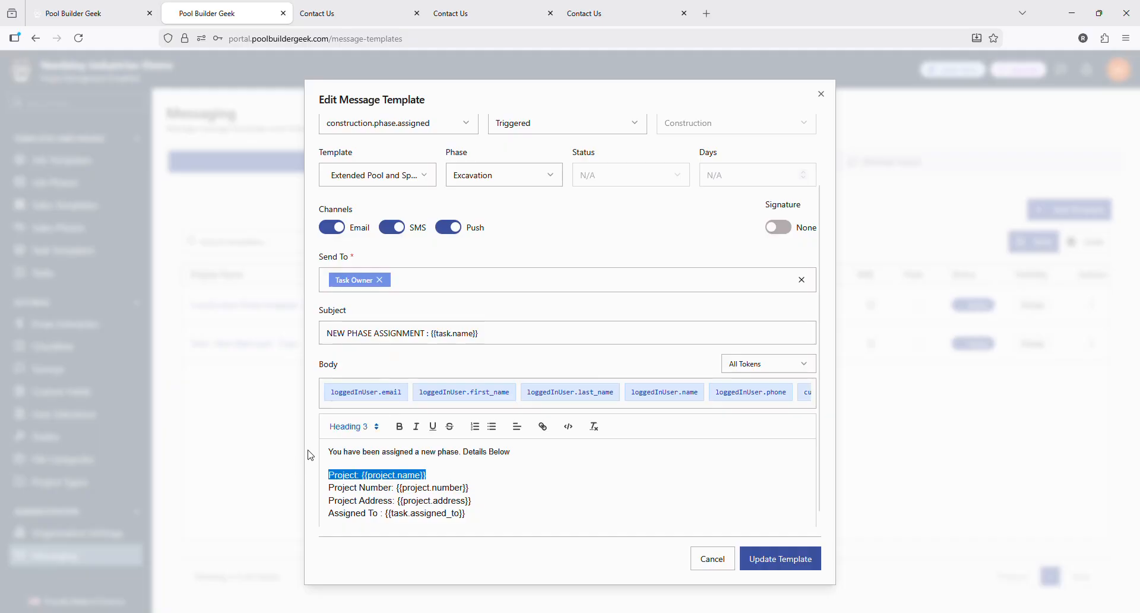
left_click(326, 333)
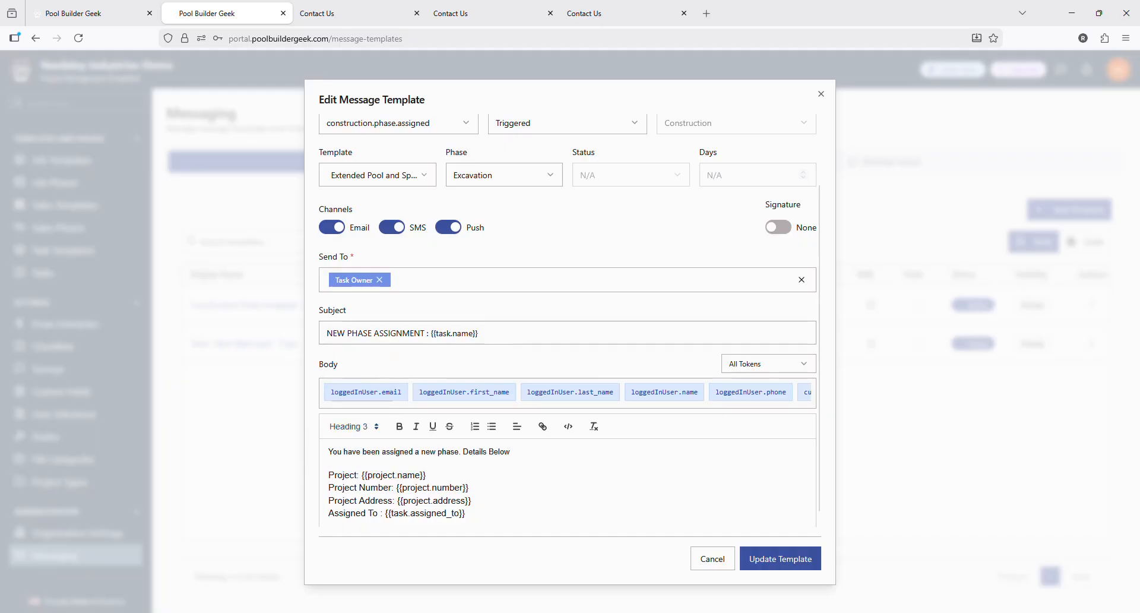
type("You have been a")
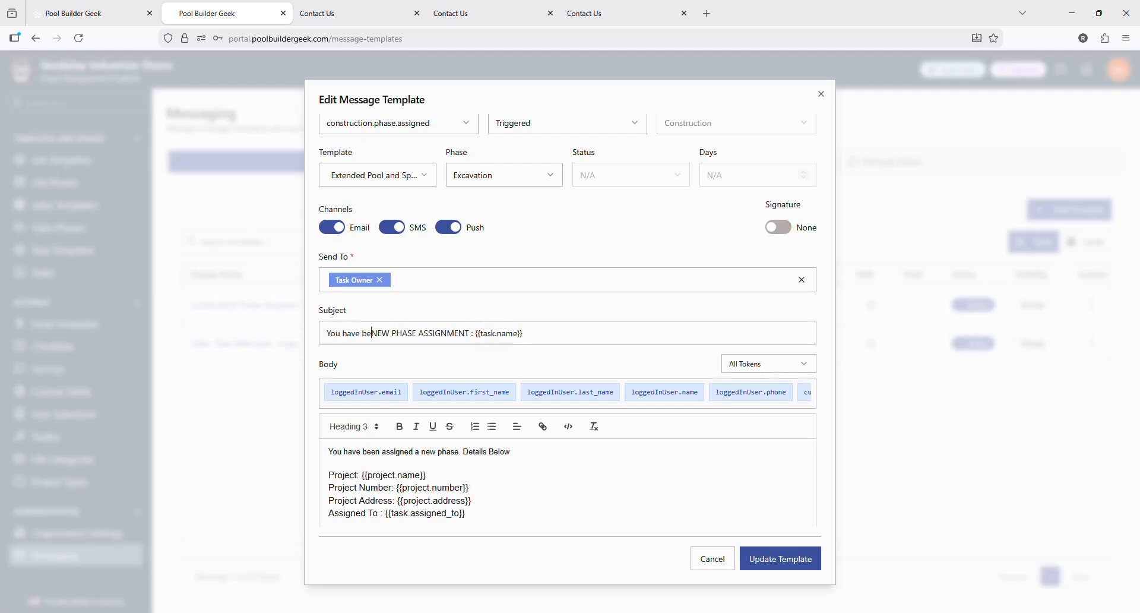
type("ssigned to")
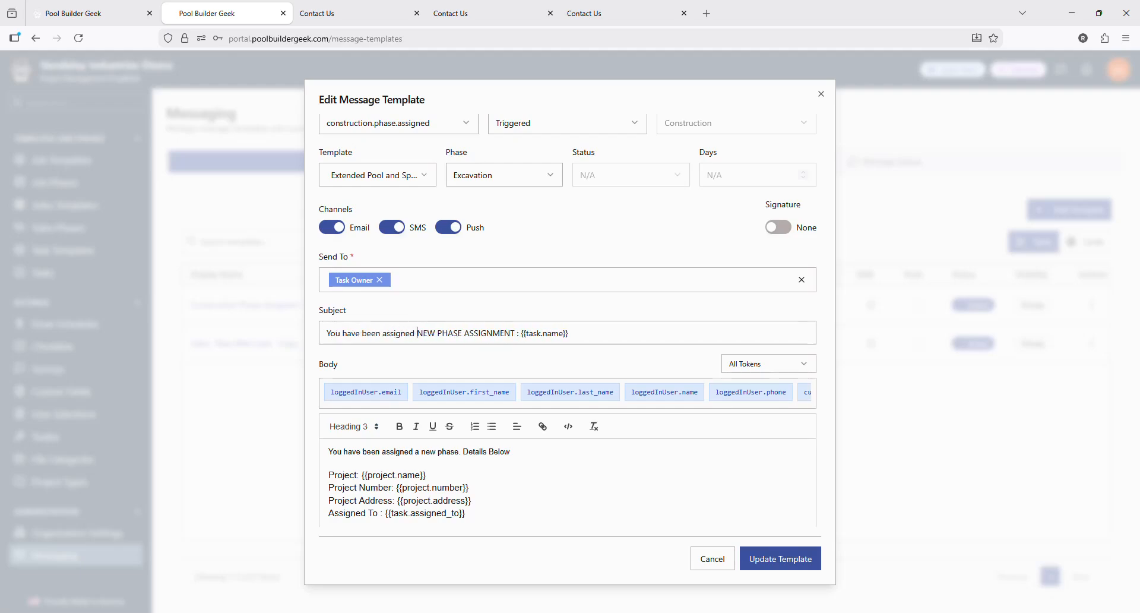
key("Delete")
key("Delete")
key("Delete")
key("Delete")
key("Delete")
key("Delete")
key("Delete")
key("Delete")
key("Delete")
key("Delete")
key("Delete")
key("Delete")
key("Delete")
key("Delete")
key("Delete")
key("Delete")
key("Delete")
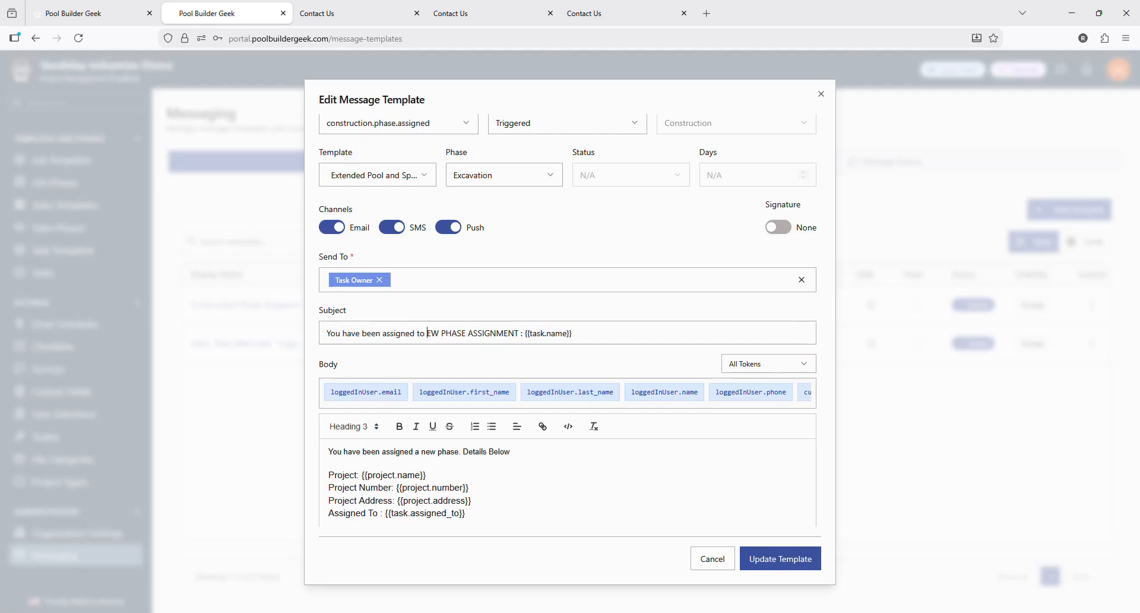
key("Delete")
key("Delete")
key("Delete")
key("Delete")
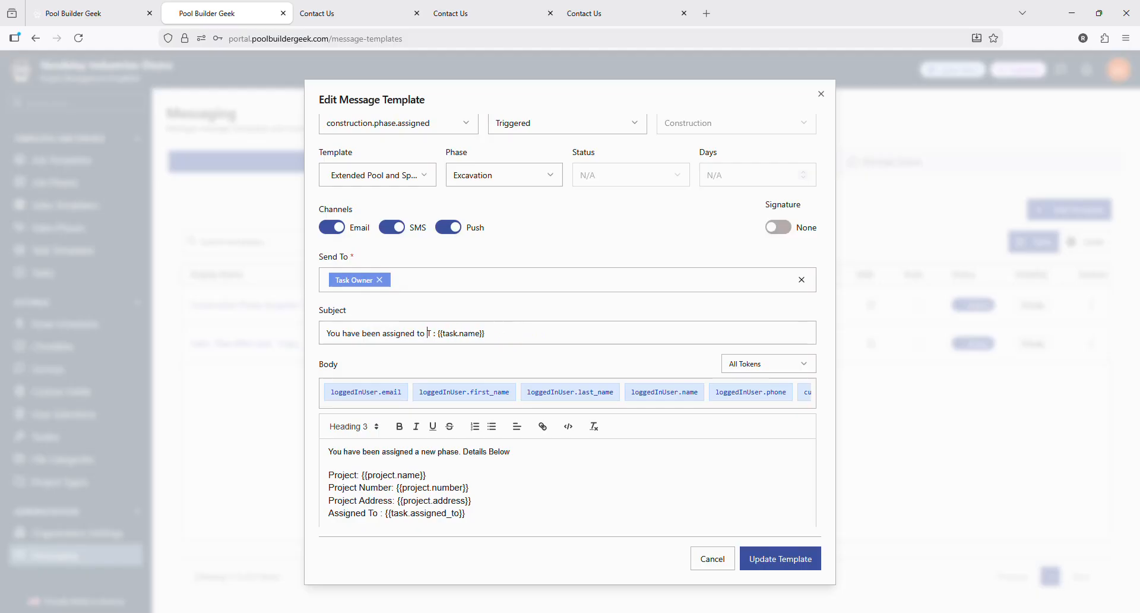
type("Project: {{project.name}}")
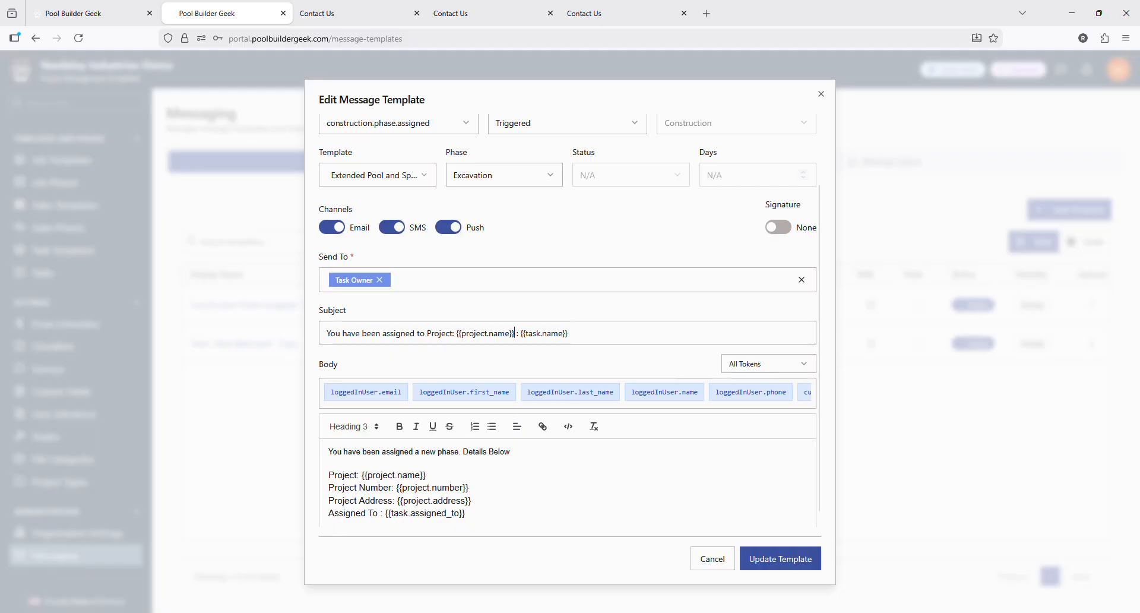
type("Phase")
scroll(570, 320, "down", 1)
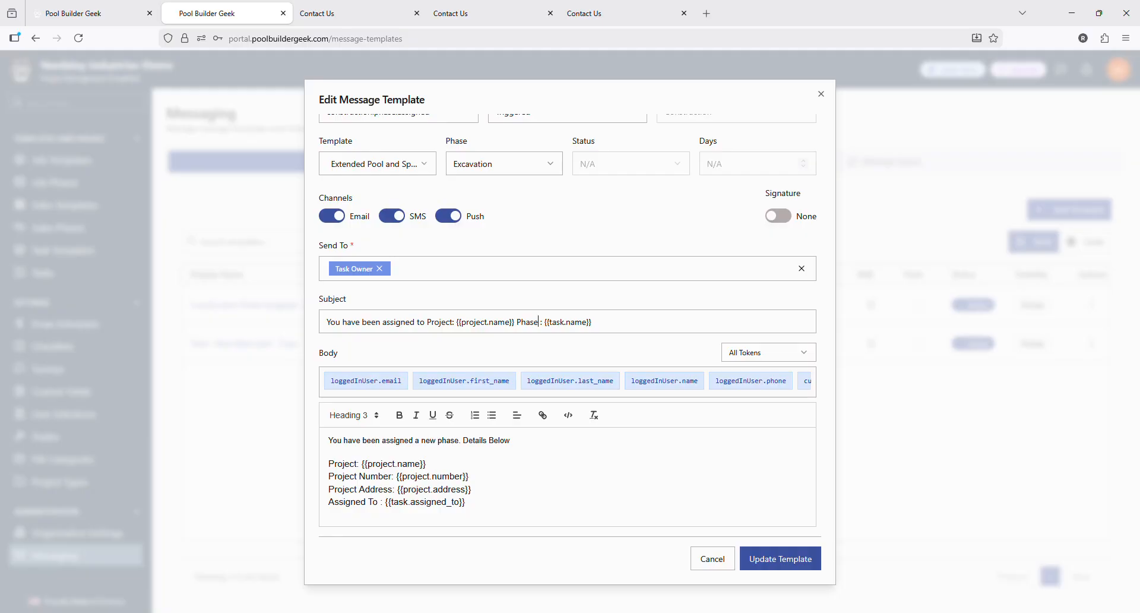
left_click(809, 564)
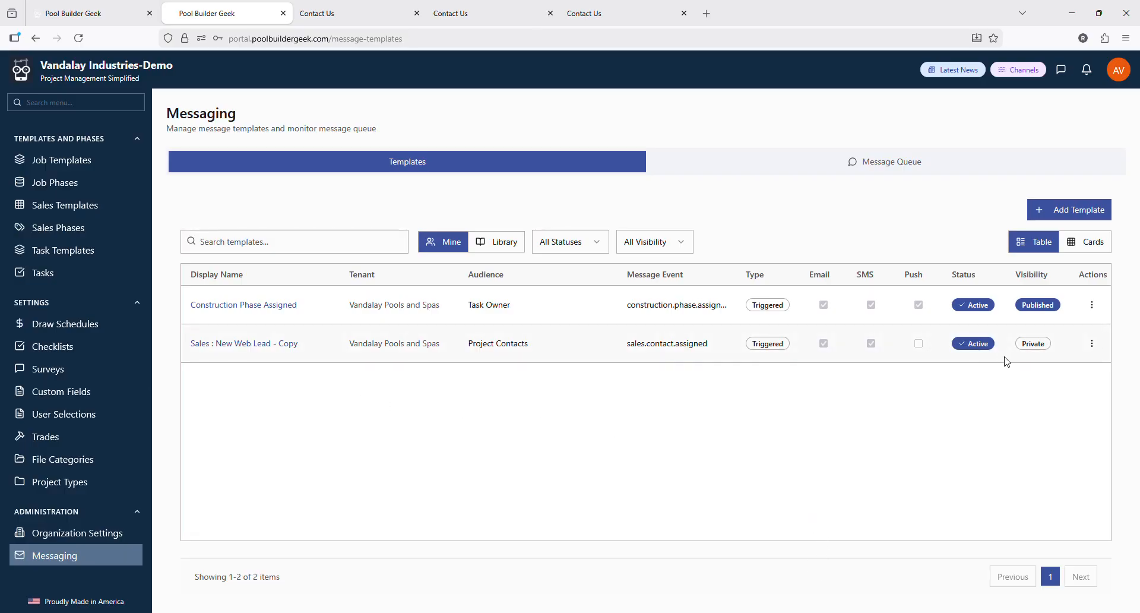
Step: Set the Sales : New Web Lead - Copy template's visibility to Published, review its recipients, subject and body, and save it
left_click(1093, 350)
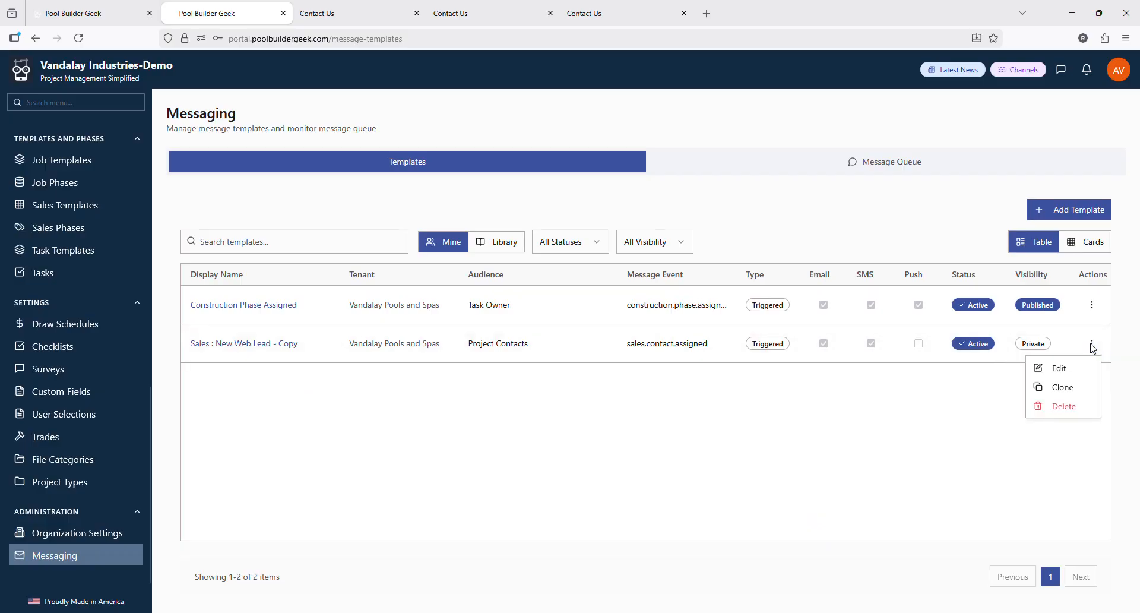
left_click(1071, 367)
left_click(653, 145)
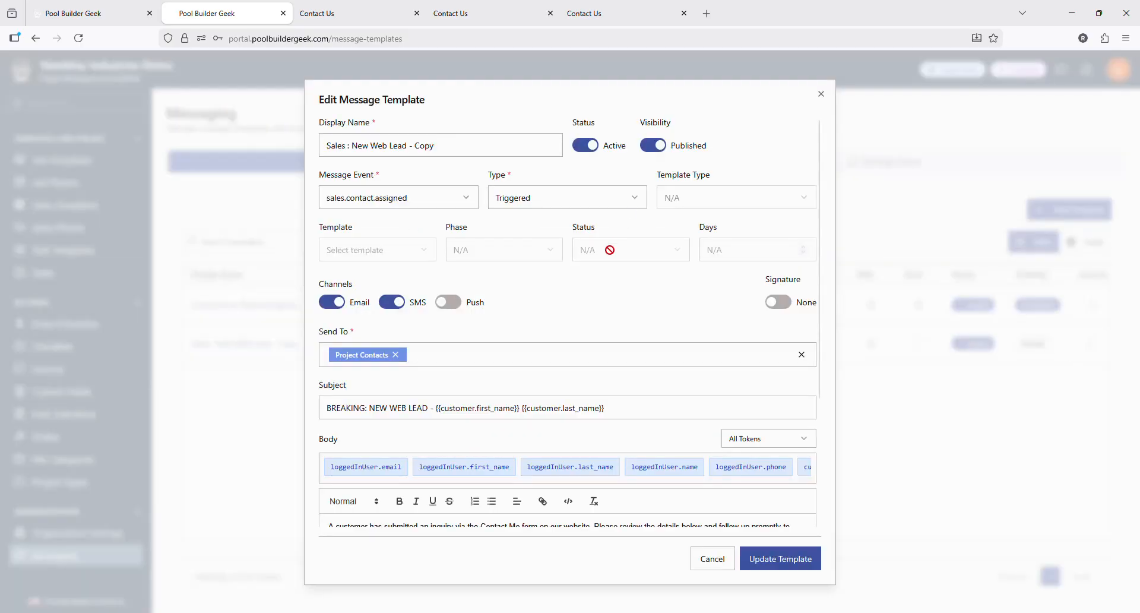
scroll(598, 312, "down", 2)
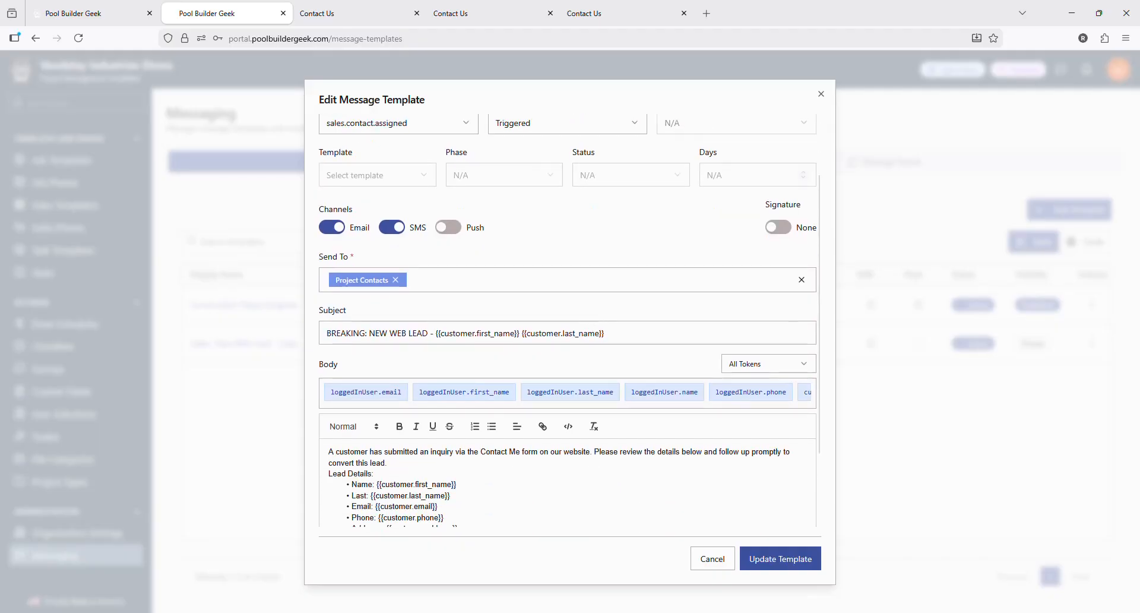
scroll(570, 321, "down", 2)
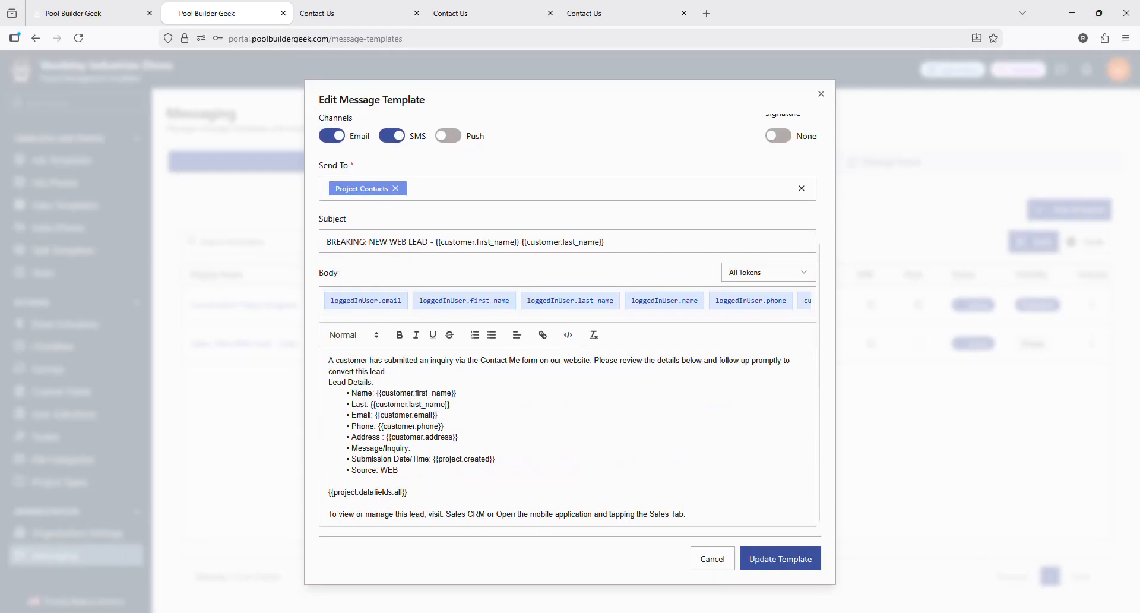
scroll(448, 355, "up", 3)
scroll(447, 353, "down", 2)
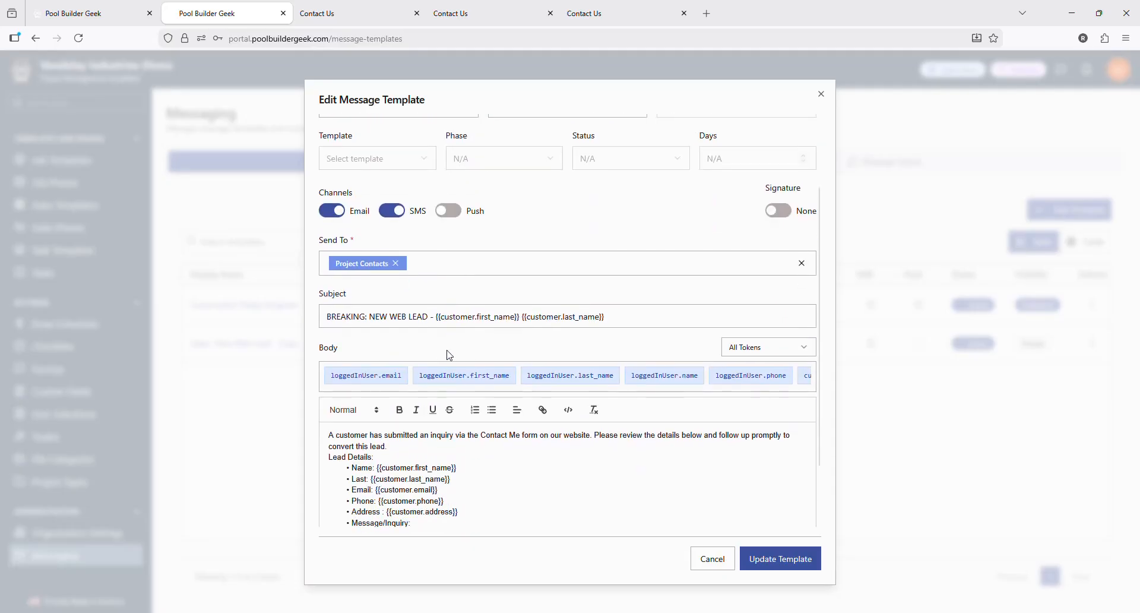
scroll(420, 305, "up", 2)
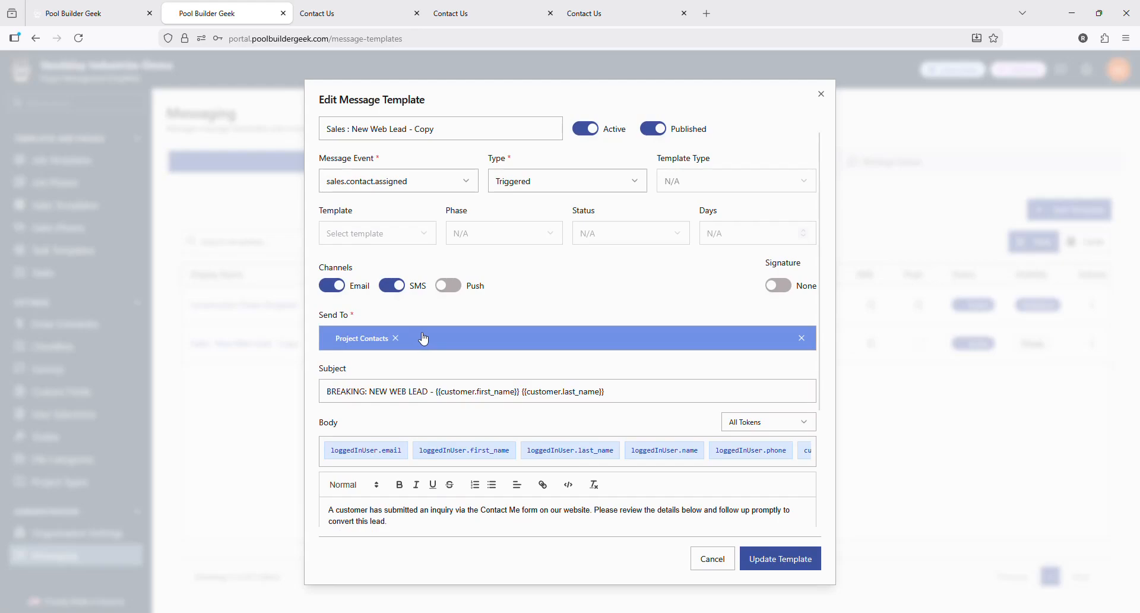
scroll(422, 339, "down", 3)
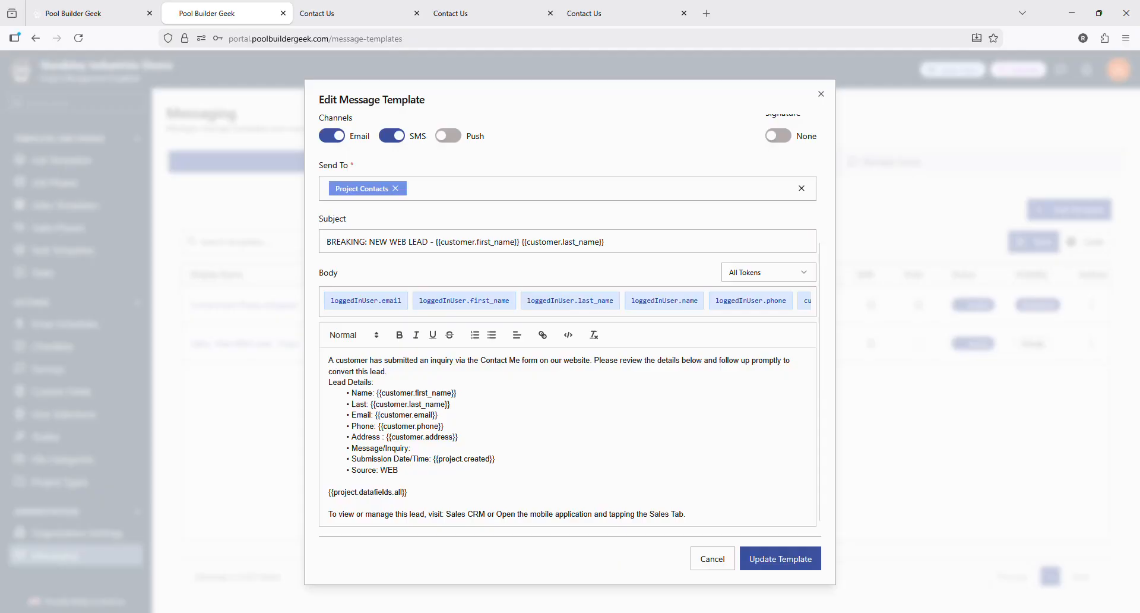
left_click(782, 565)
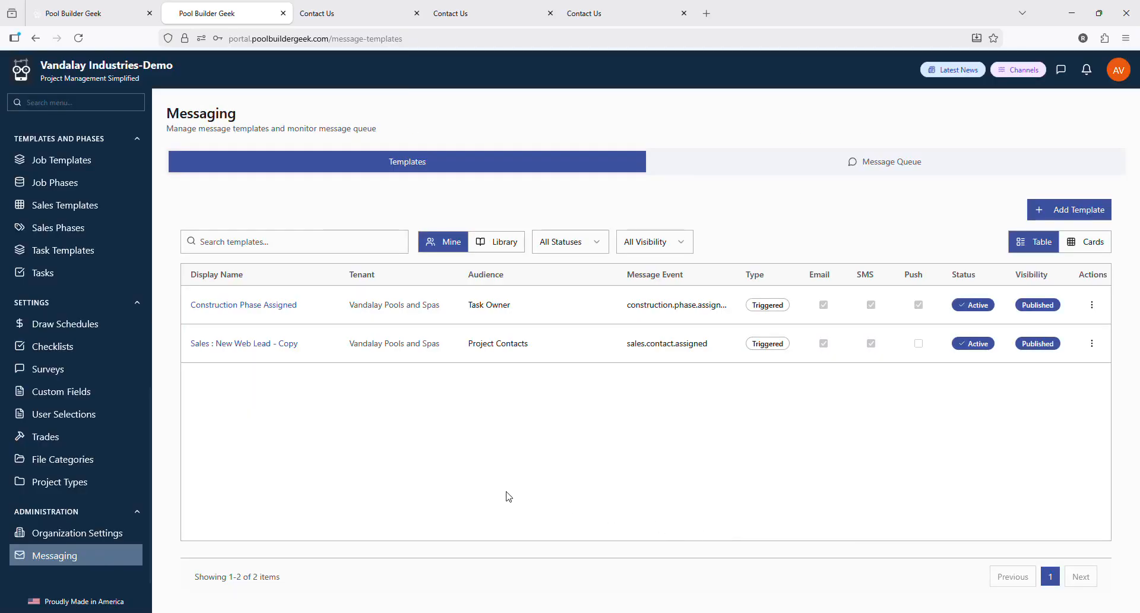